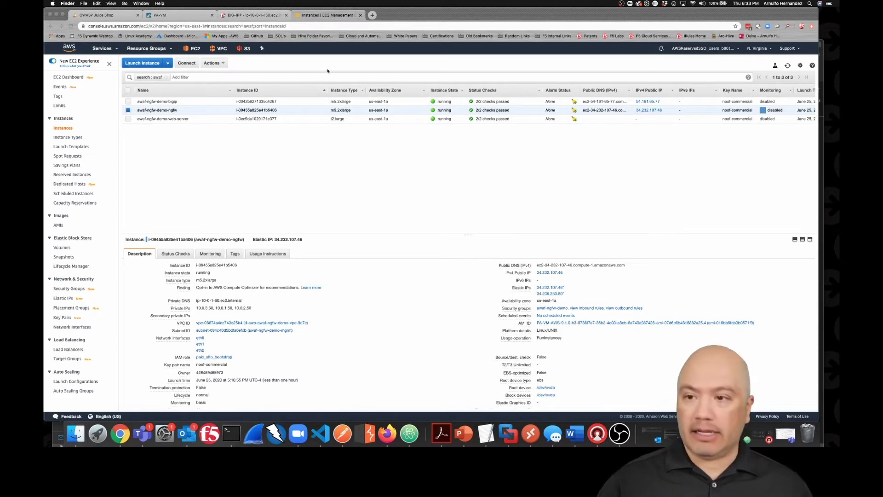
# Zoom in on the three running awaf-ngfw-demo EC2 instances, then bring up the OWASP Juice Shop storefront
pyautogui.click(338, 165)
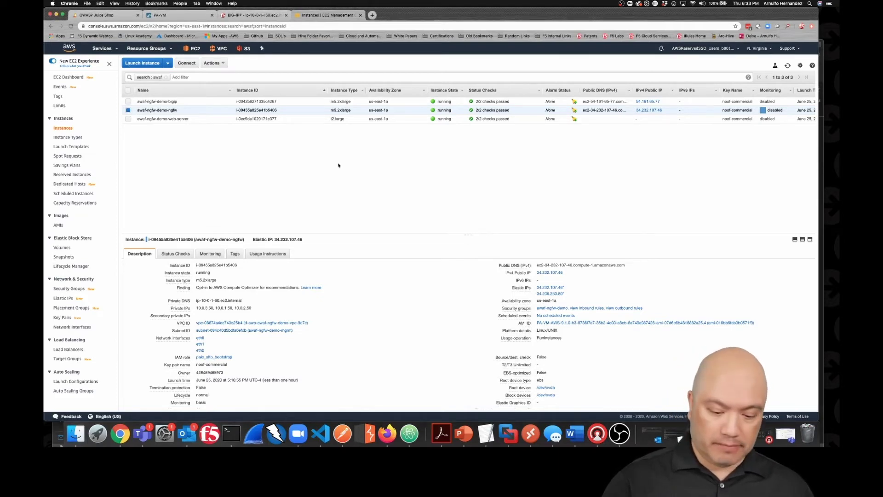
pyautogui.press('super+equal')
pyautogui.press('super+equal')
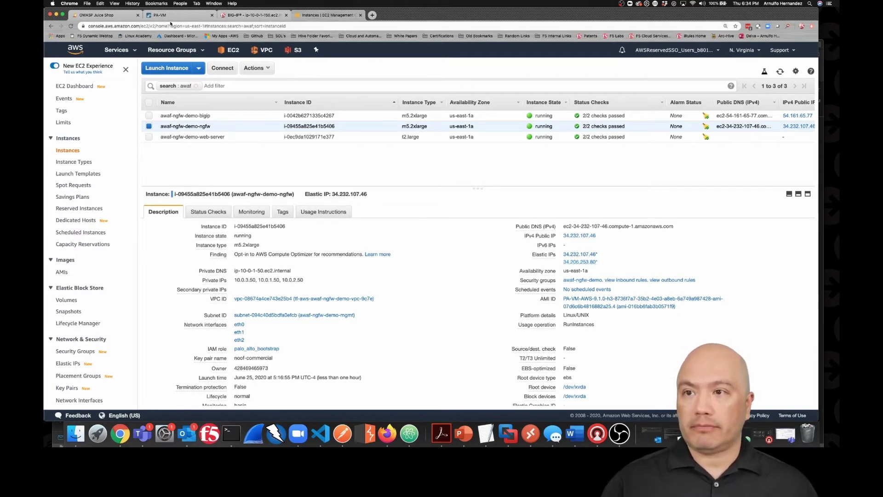
pyautogui.click(124, 17)
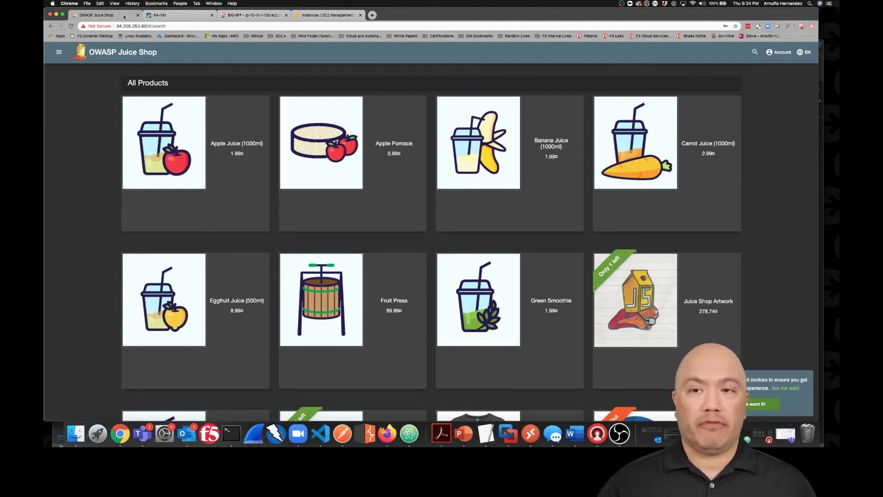
# Switch to the Palo Alto Network > Interfaces page showing two Layer3 ports in web-traffic zone
pyautogui.click(175, 16)
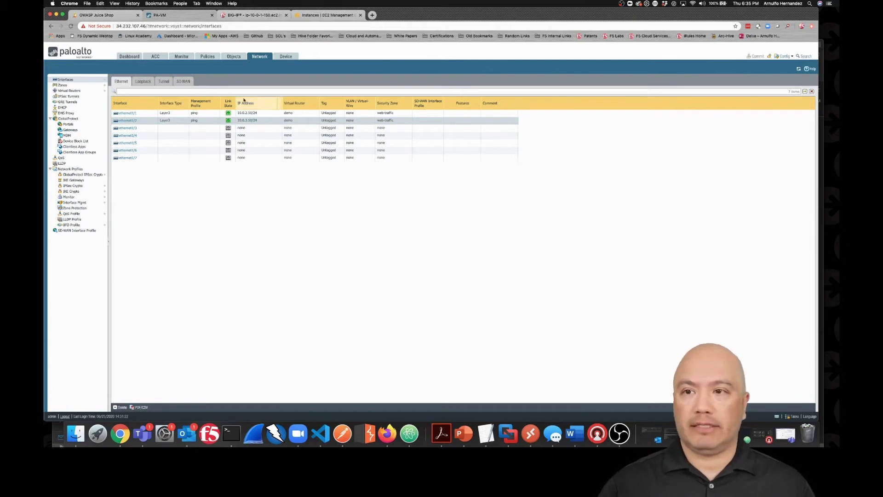
# Open the PAN-OS Policies rulebase, zoomed in, and list the universal allow rule's security profiles
pyautogui.click(208, 56)
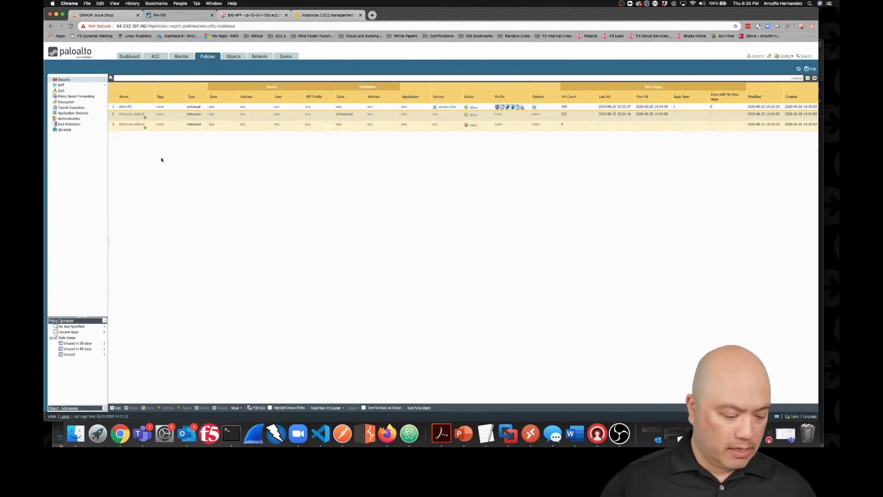
pyautogui.press('super+equal')
pyautogui.press('super+equal')
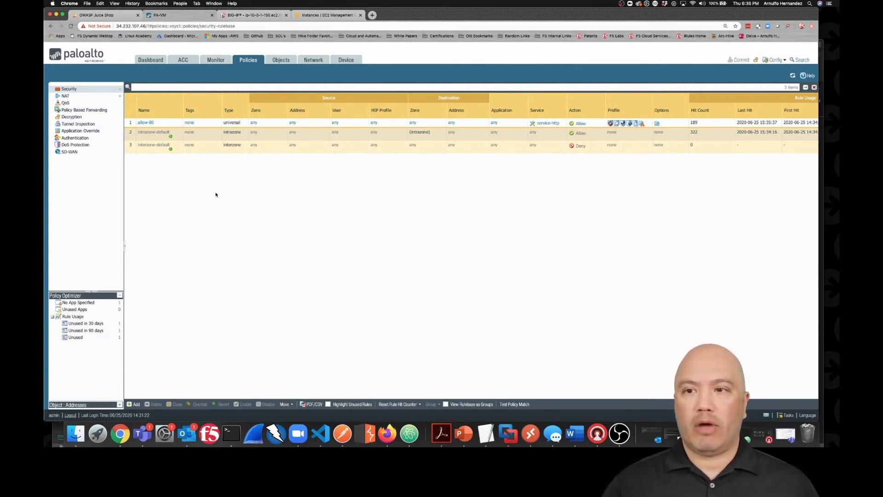
pyautogui.hscroll(5, 283, 174)
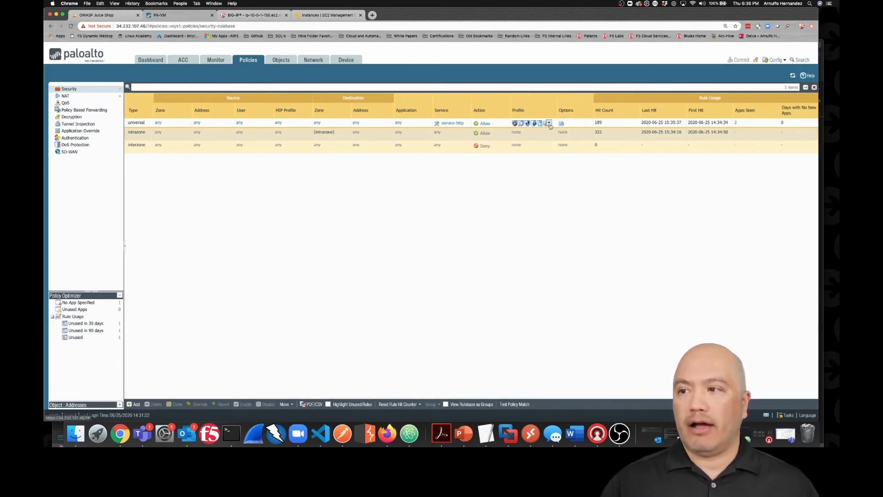
pyautogui.click(551, 125)
pyautogui.moveTo(550, 125)
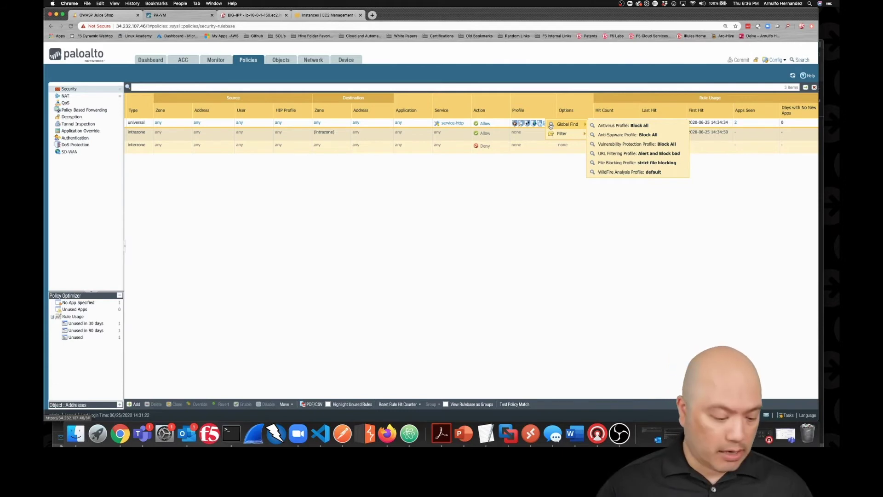
# Zoom further to recheck the universal rule's Global Find profiles, then bring up BIG-IP's virtual server security settings
pyautogui.press('super+equal')
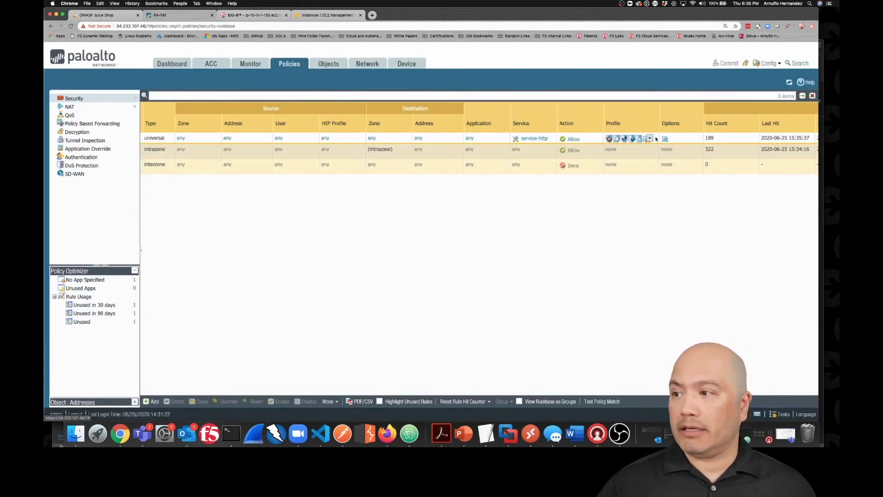
pyautogui.click(653, 140)
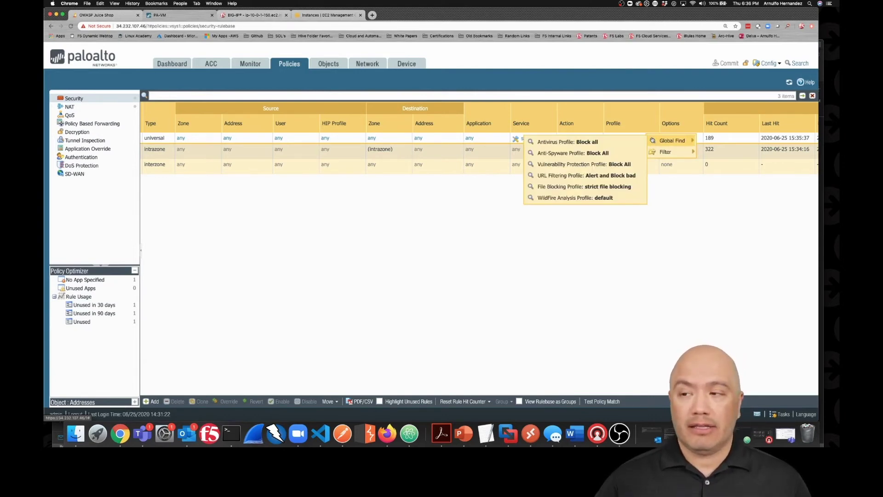
pyautogui.click(469, 236)
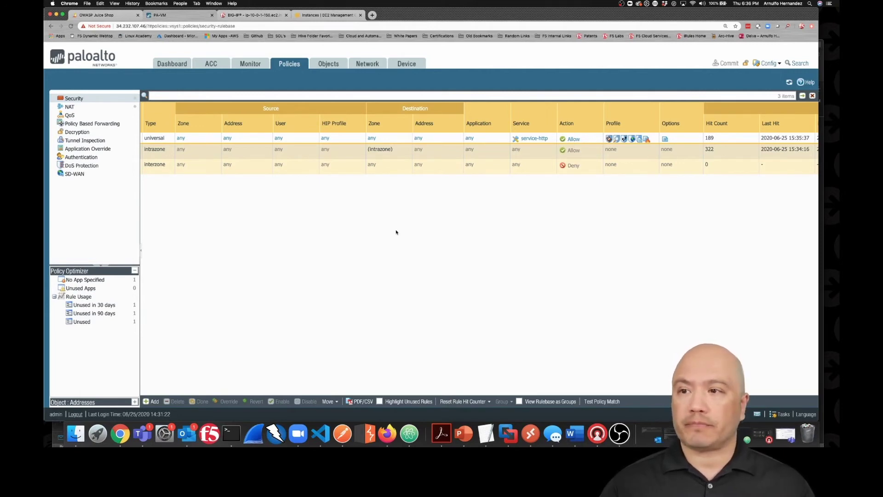
pyautogui.click(253, 15)
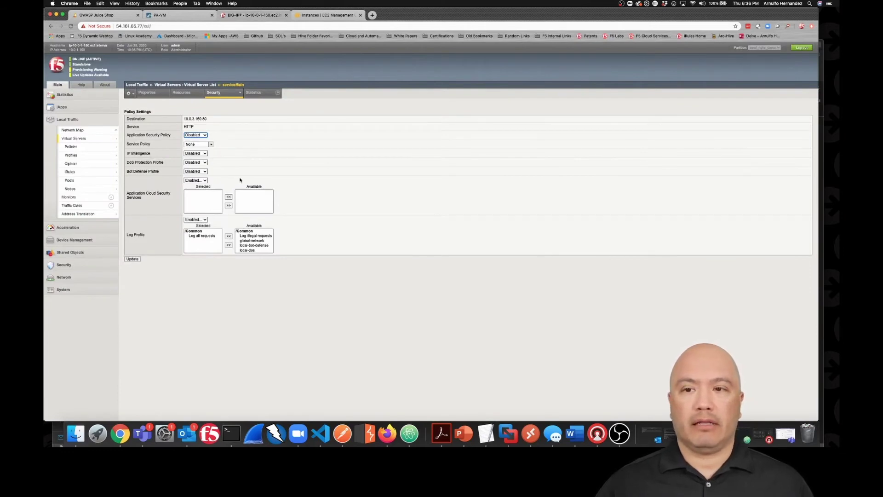
pyautogui.moveTo(105, 142)
pyautogui.click(138, 138)
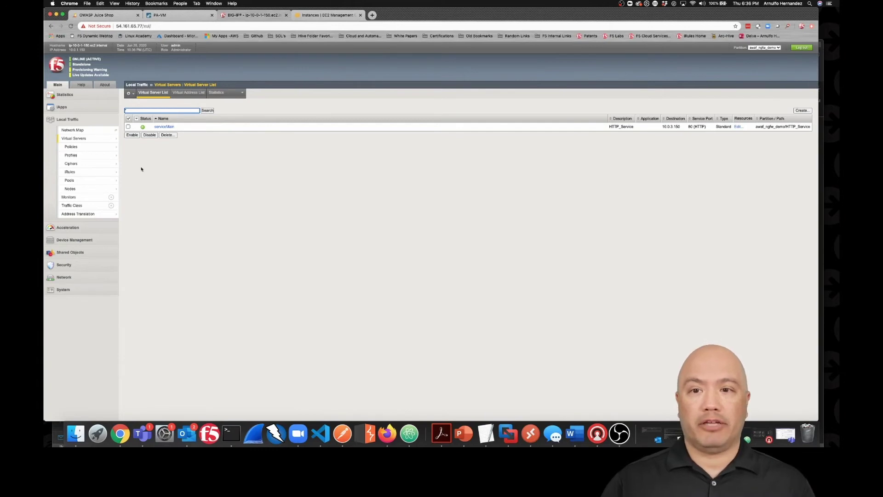
pyautogui.click(97, 184)
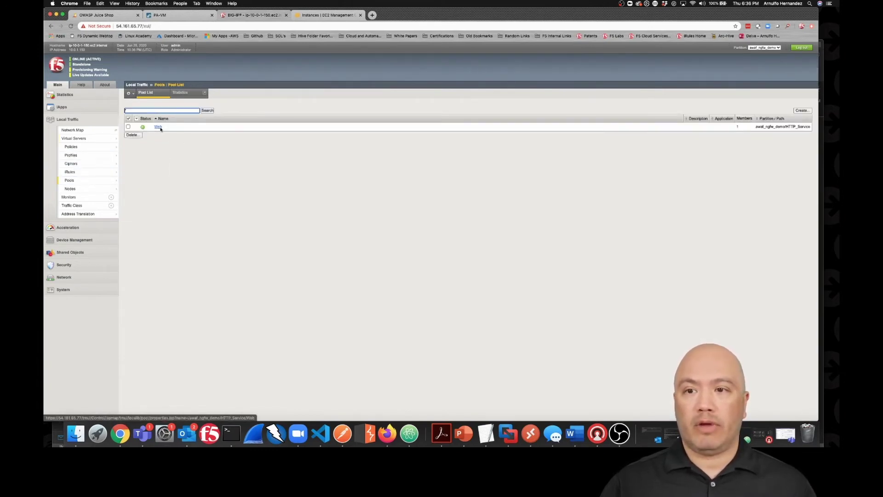
pyautogui.click(98, 139)
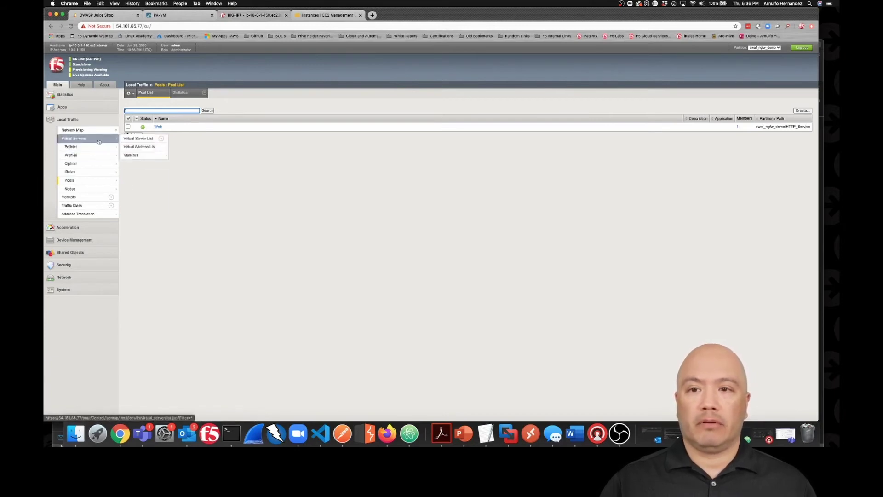
pyautogui.click(165, 126)
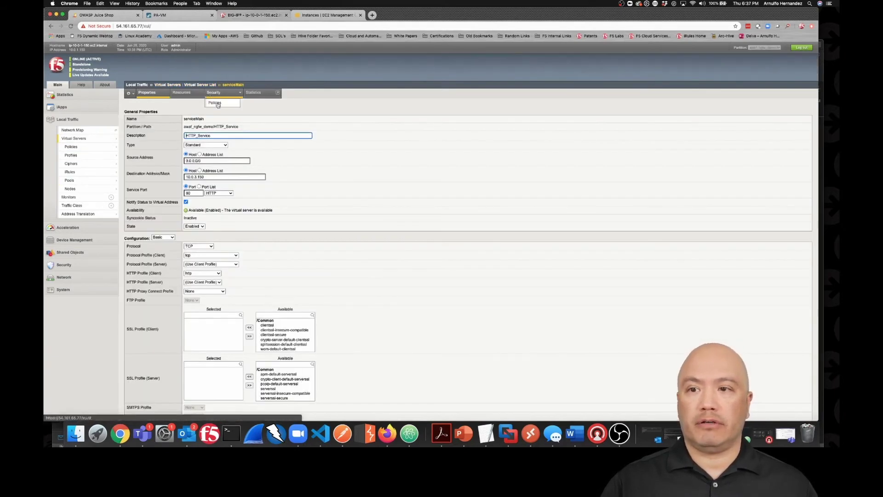
pyautogui.click(218, 104)
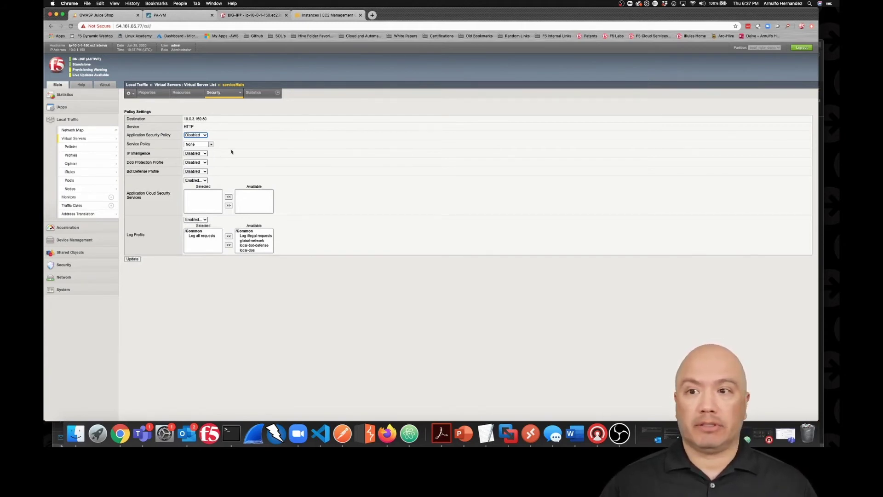
pyautogui.click(343, 434)
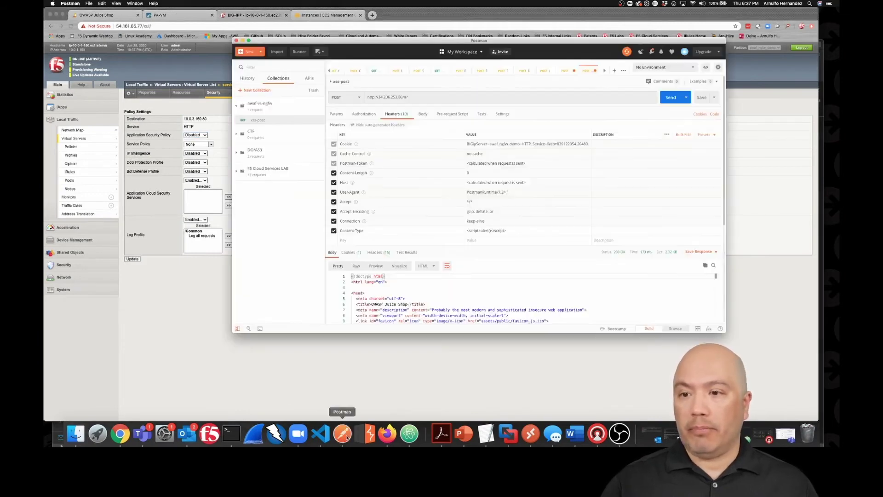
pyautogui.moveTo(437, 42); pyautogui.dragTo(334, 55)
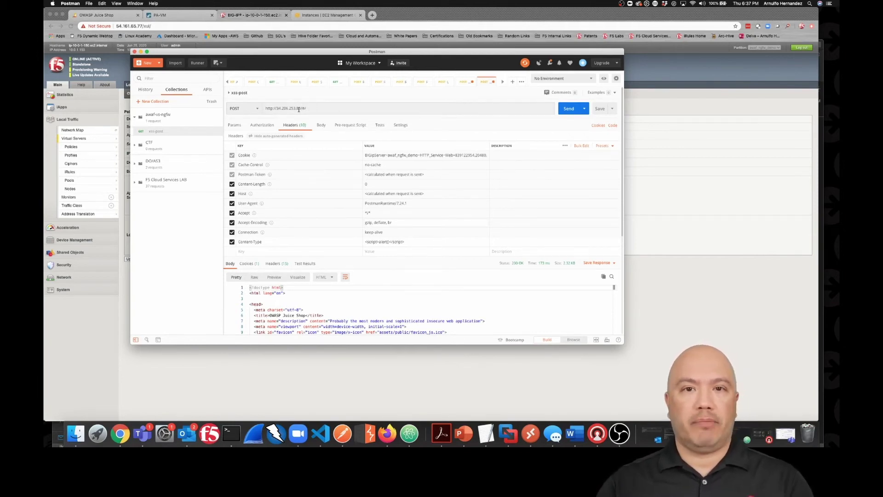
pyautogui.moveTo(301, 107); pyautogui.dragTo(273, 107)
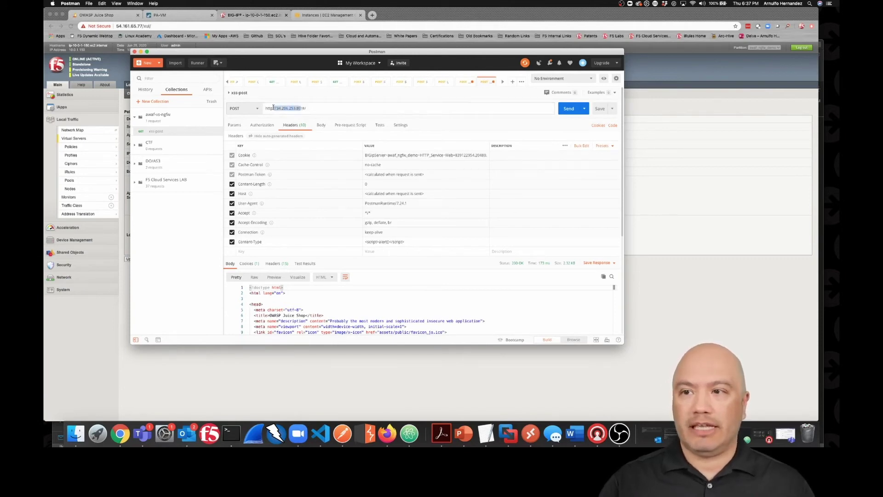
pyautogui.click(316, 108)
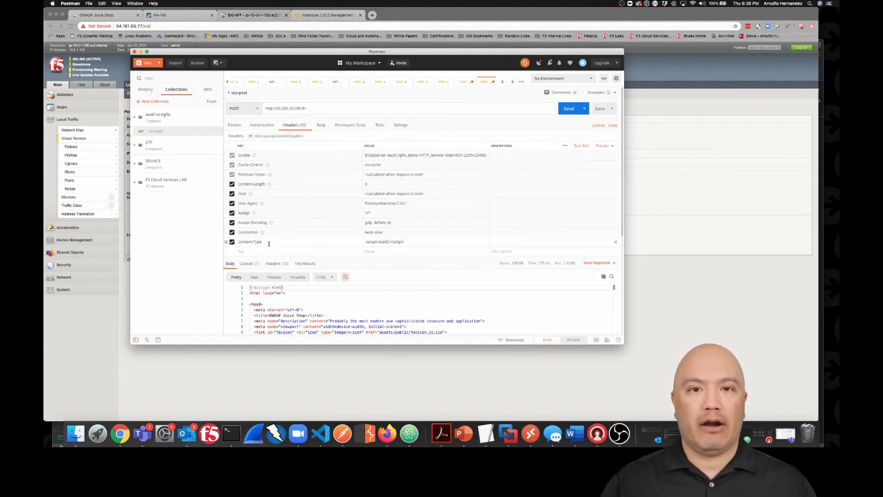
pyautogui.moveTo(405, 242); pyautogui.dragTo(364, 243)
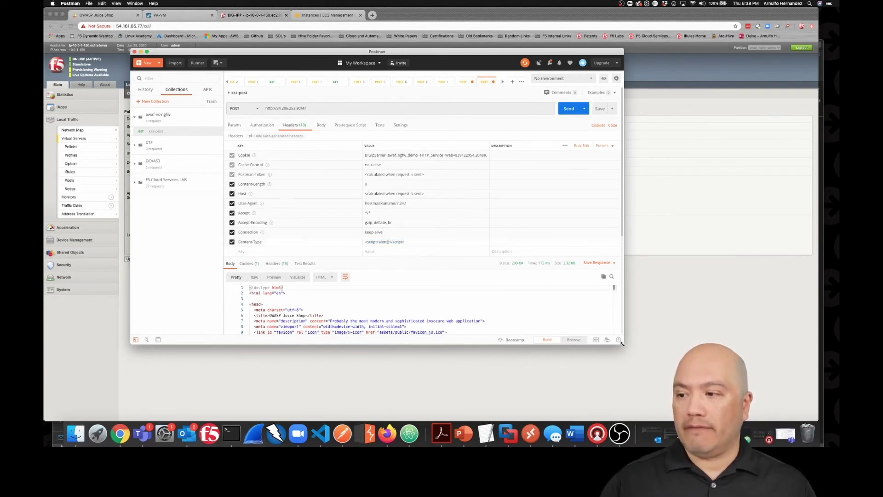
pyautogui.moveTo(622, 346); pyautogui.dragTo(727, 394)
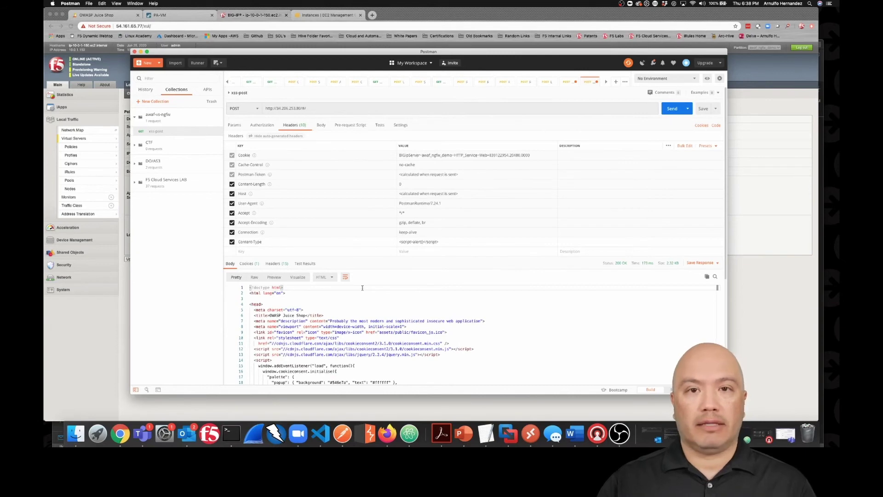
# Resend the xss-post request and scroll through the 200 OK Juice Shop HTML response
pyautogui.click(672, 113)
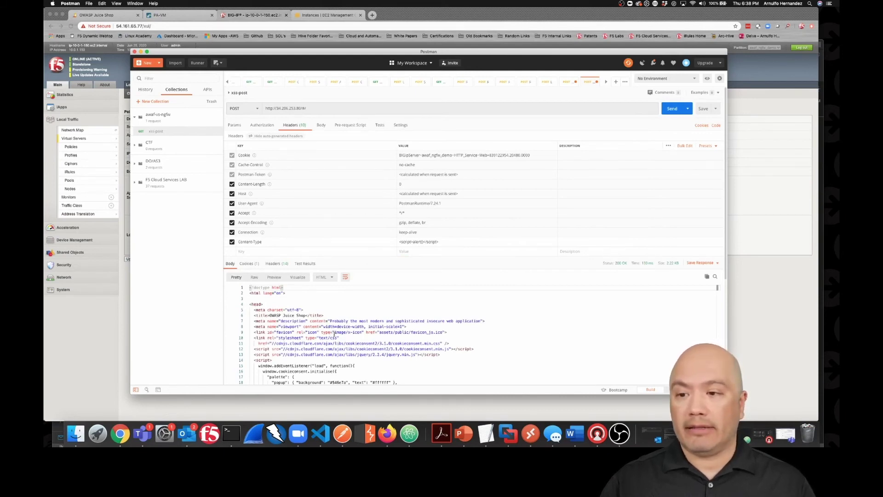
pyautogui.scroll(-5, 334, 333)
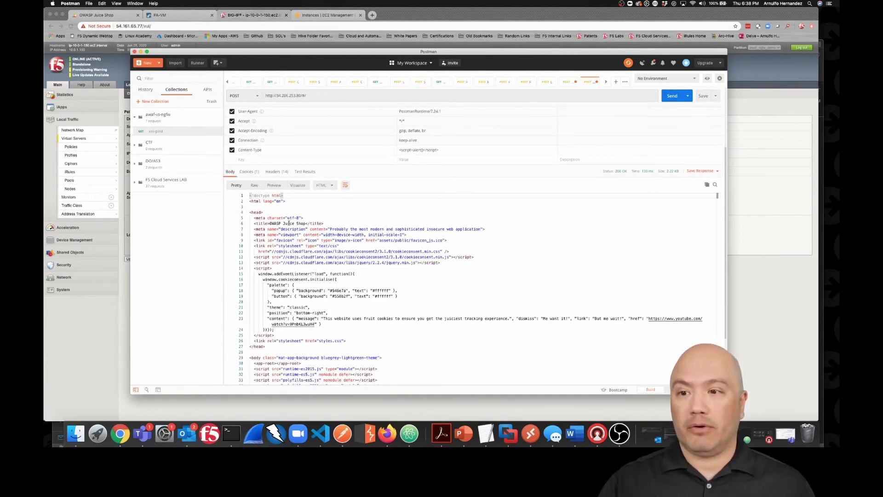
pyautogui.scroll(-3, 294, 303)
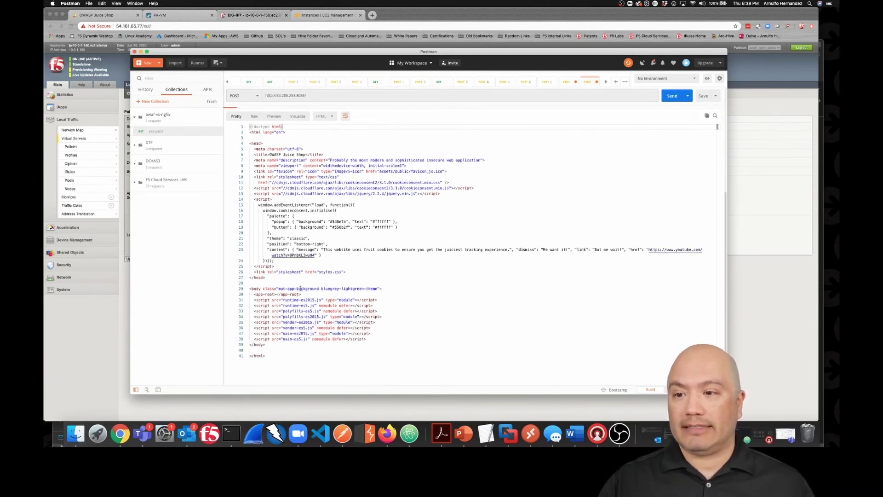
pyautogui.scroll(3, 294, 311)
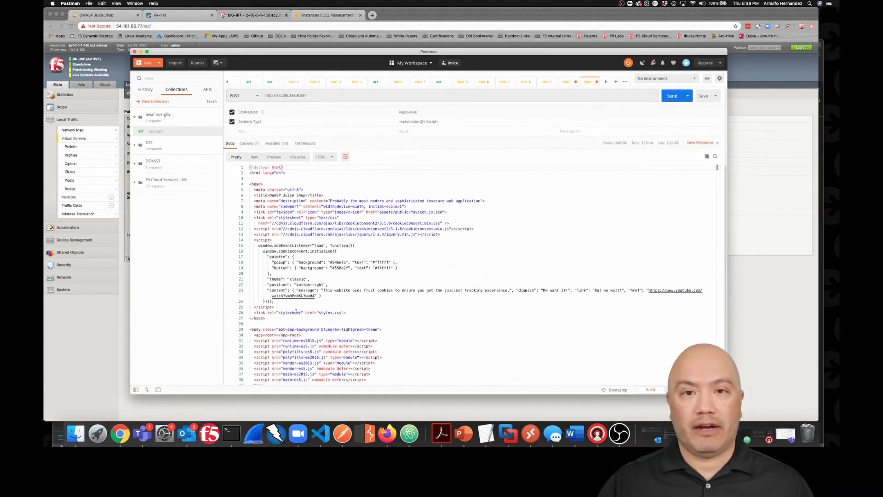
pyautogui.scroll(2, 299, 304)
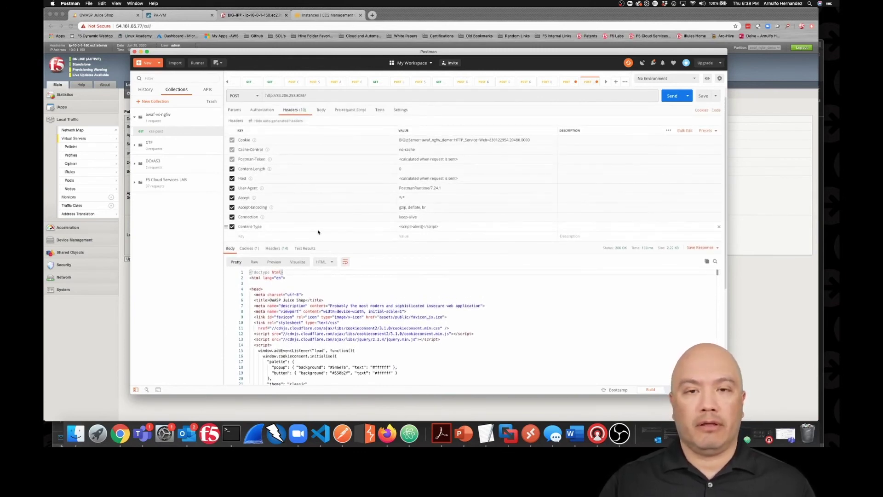
# Check the Palo Alto Monitor traffic logs of allowed web-browsing sessions, then return to BIG-IP's serviceMain page
pyautogui.click(191, 15)
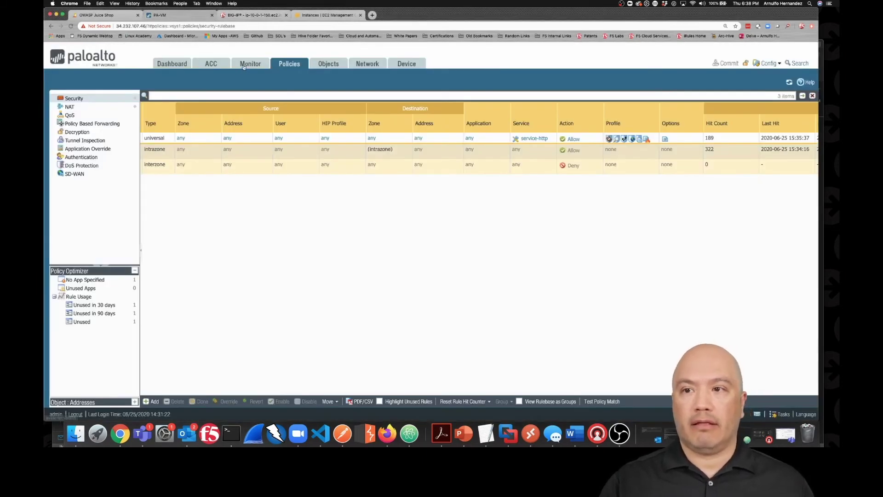
pyautogui.click(244, 65)
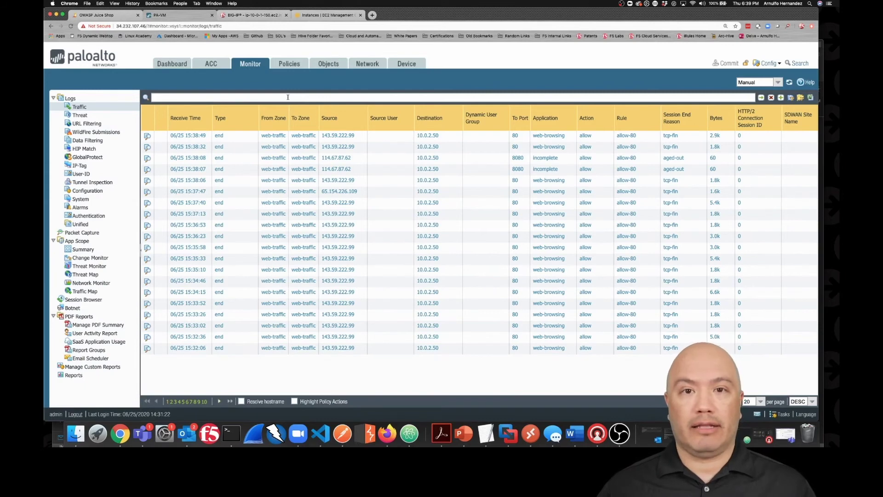
pyautogui.hotkey('ctrl', 'Tab')
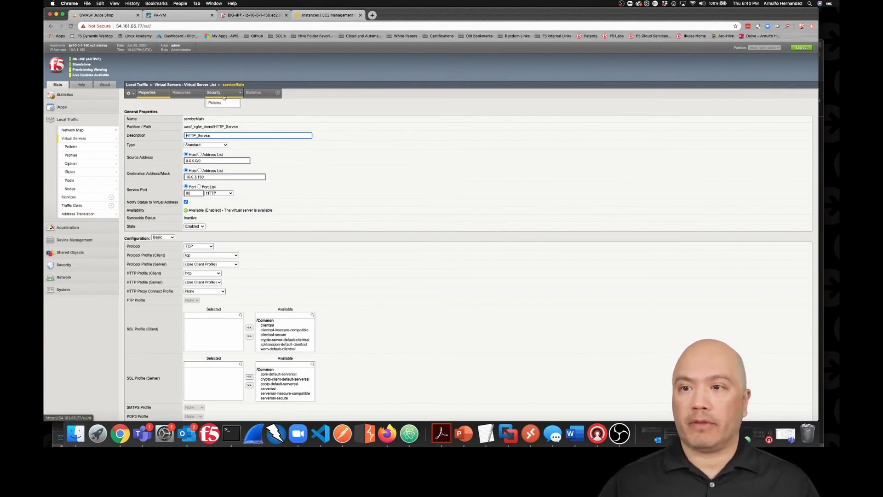
# Enable Demo_ASM_Policy as serviceMain's application security policy, update it, and return to Postman
pyautogui.click(220, 103)
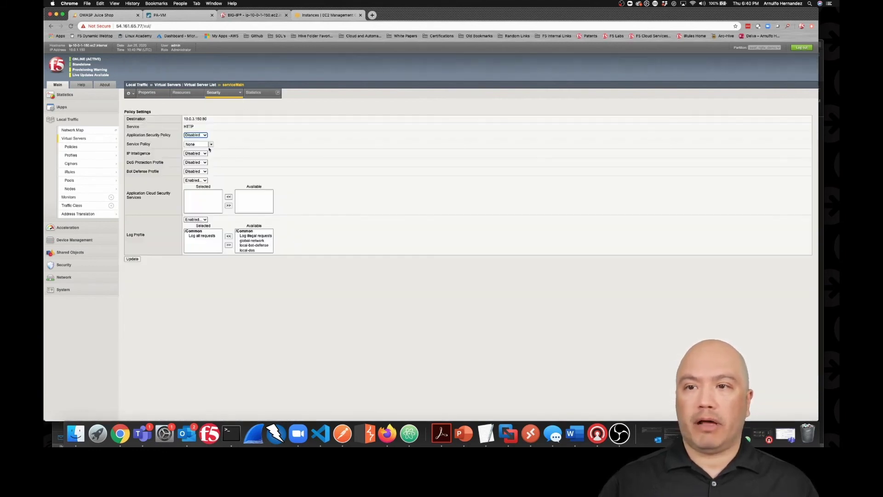
pyautogui.click(201, 135)
pyautogui.click(200, 140)
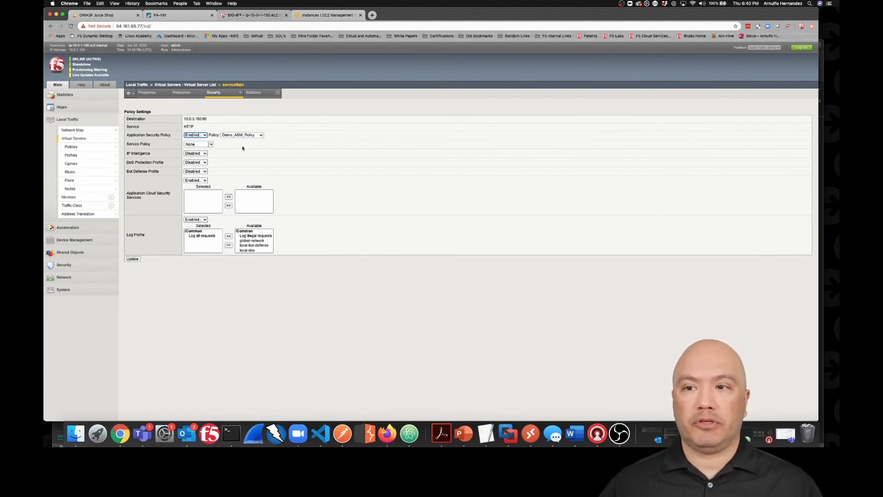
pyautogui.click(151, 259)
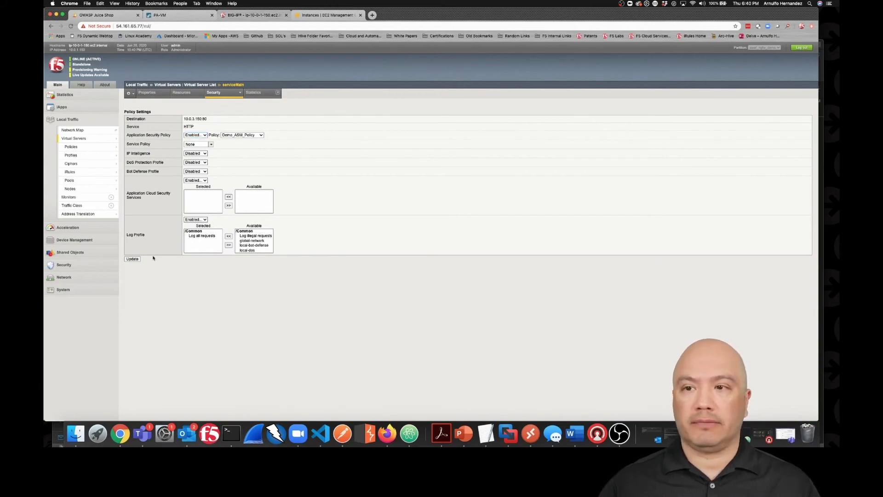
pyautogui.click(133, 259)
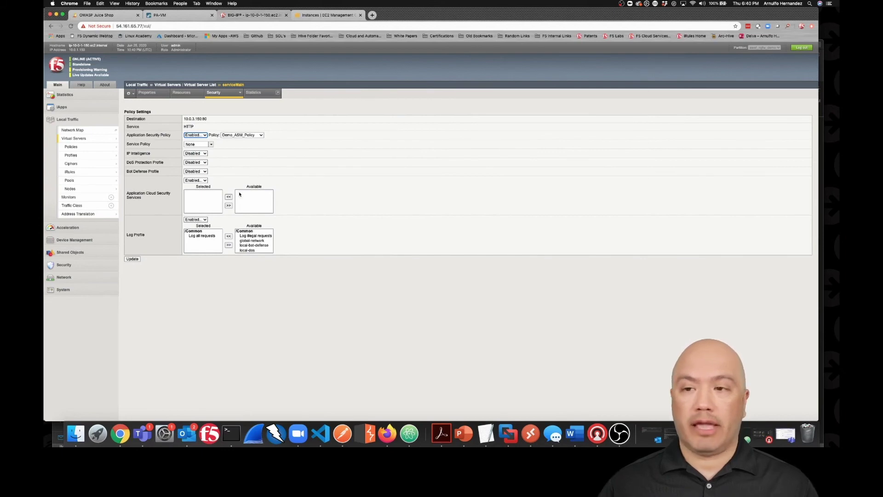
pyautogui.click(347, 434)
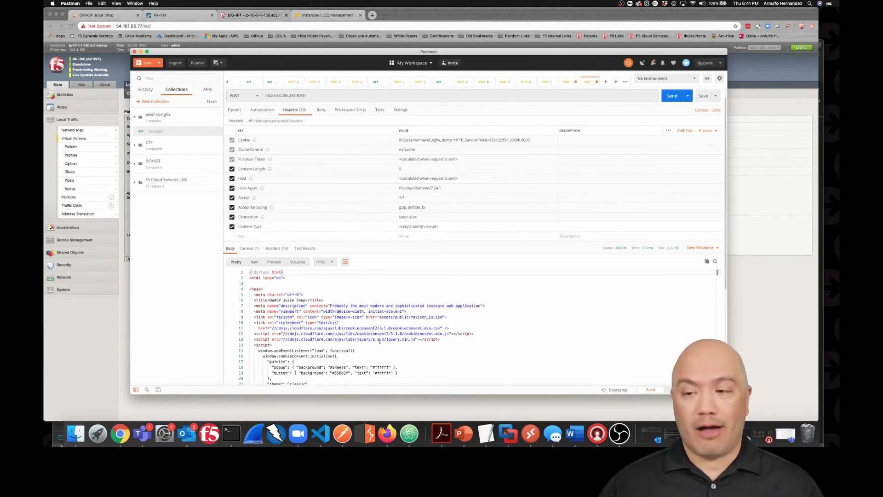
# Resend the XSS POST, highlight the returned Request Rejected title, then switch to the Palo Alto traffic logs
pyautogui.click(672, 98)
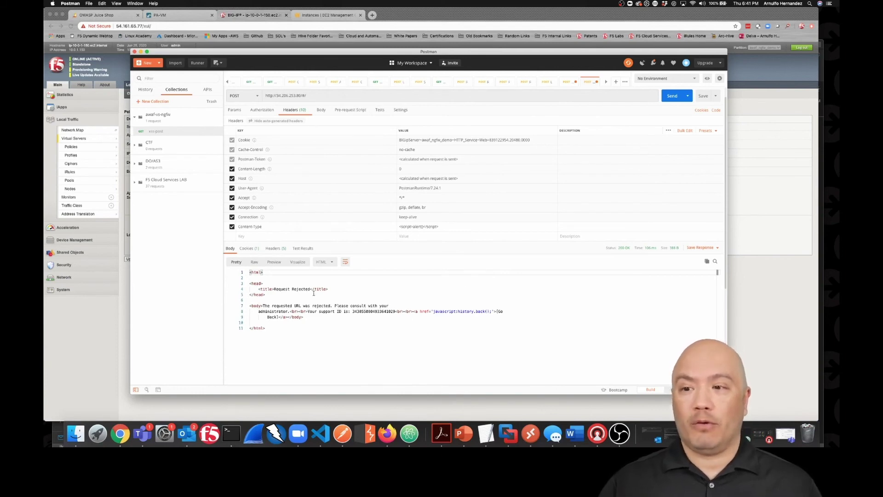
pyautogui.moveTo(273, 289); pyautogui.dragTo(320, 289)
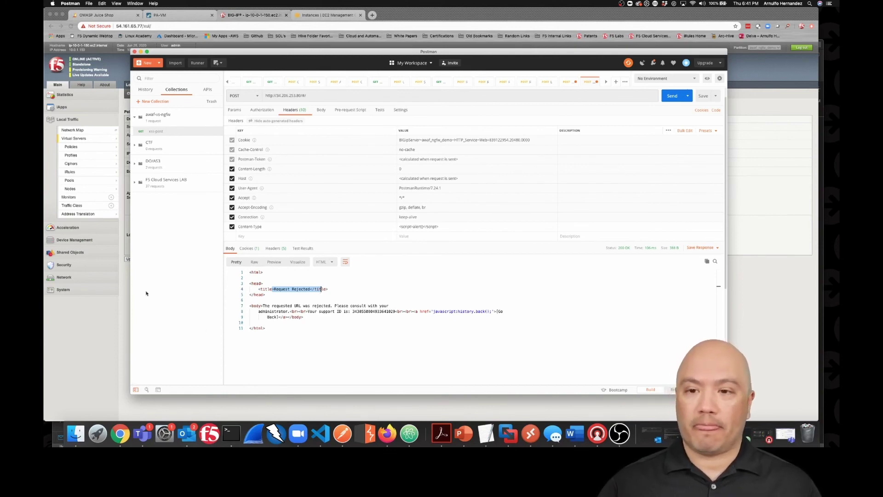
pyautogui.click(196, 20)
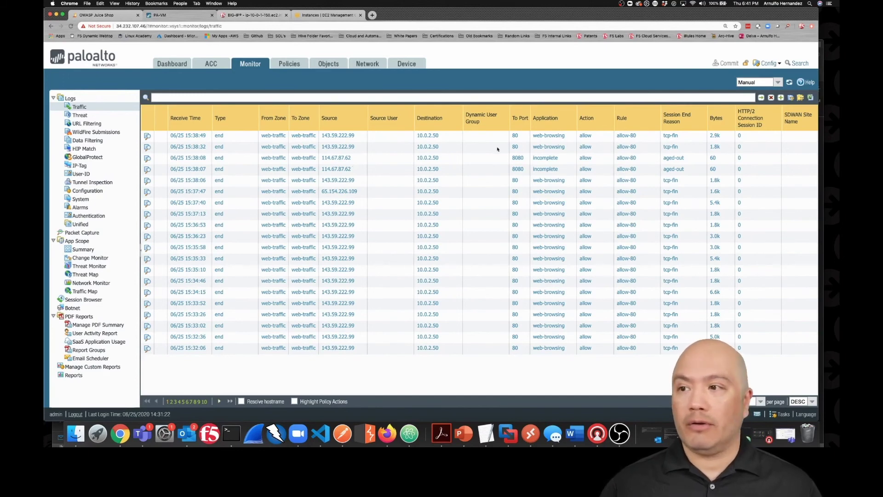
# Refresh the Monitor > Traffic log for the newest web-browsing sessions, then return to BIG-IP
pyautogui.click(790, 83)
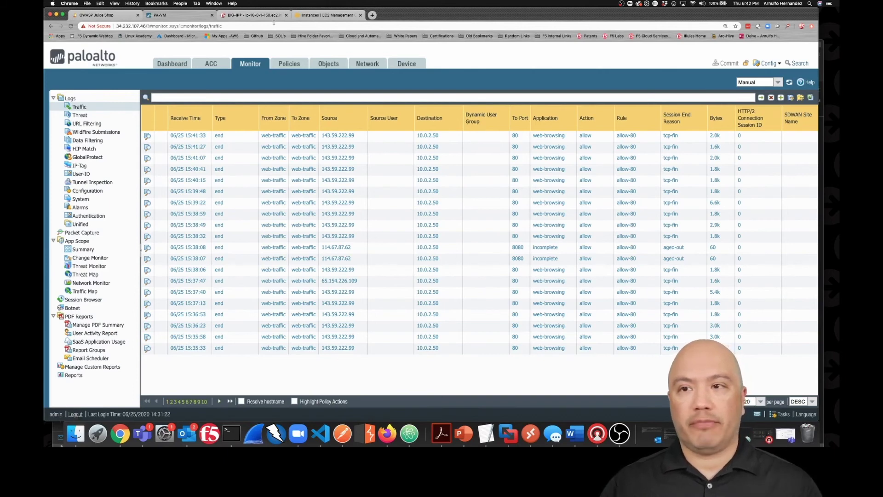
pyautogui.click(252, 14)
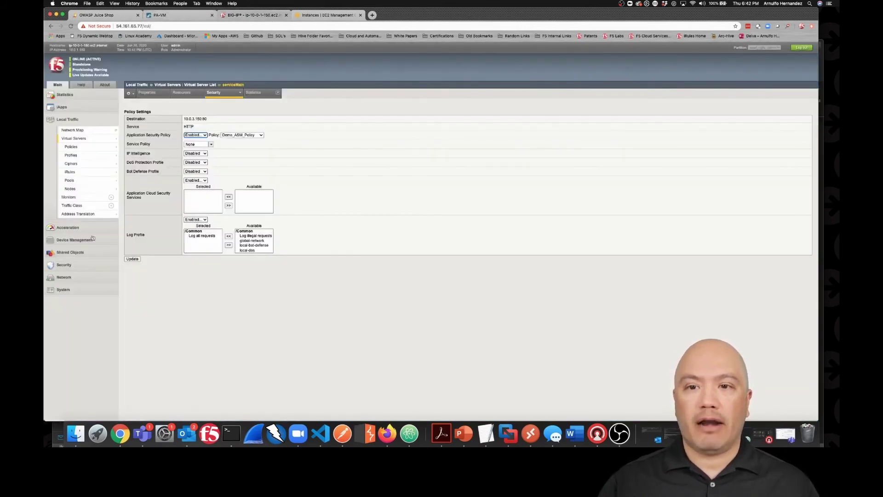
# Open Security > Event Logs > Application > Requests and view the blocked POST request's XSS details
pyautogui.click(79, 265)
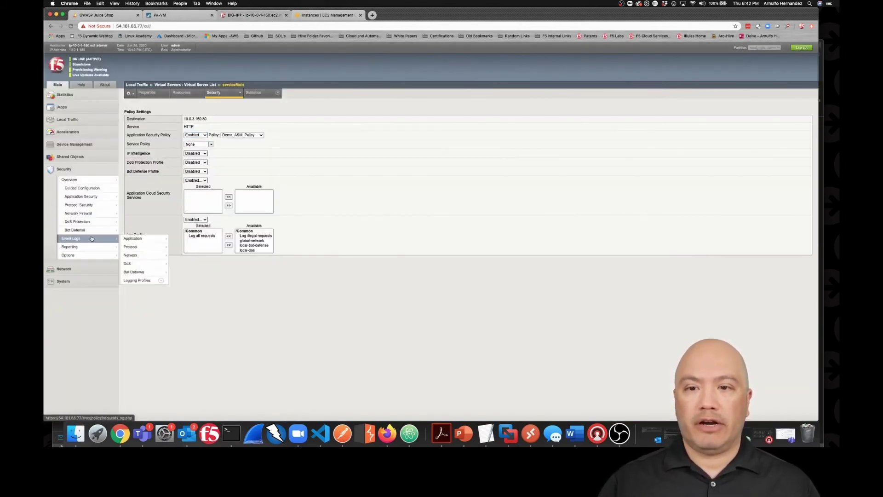
pyautogui.moveTo(138, 239)
pyautogui.click(207, 239)
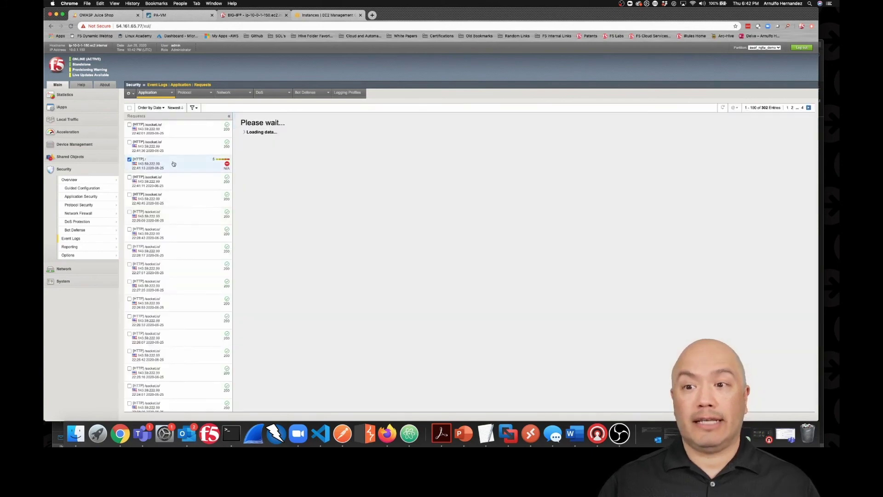
pyautogui.click(174, 163)
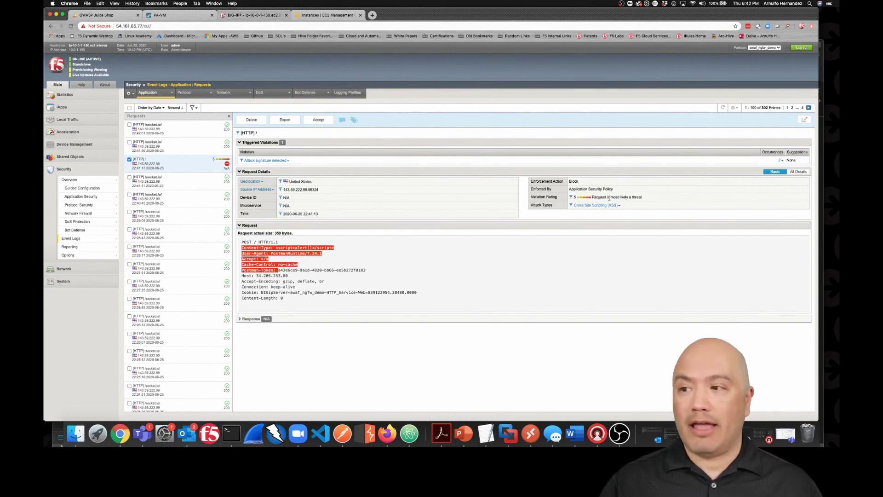
pyautogui.moveTo(602, 208)
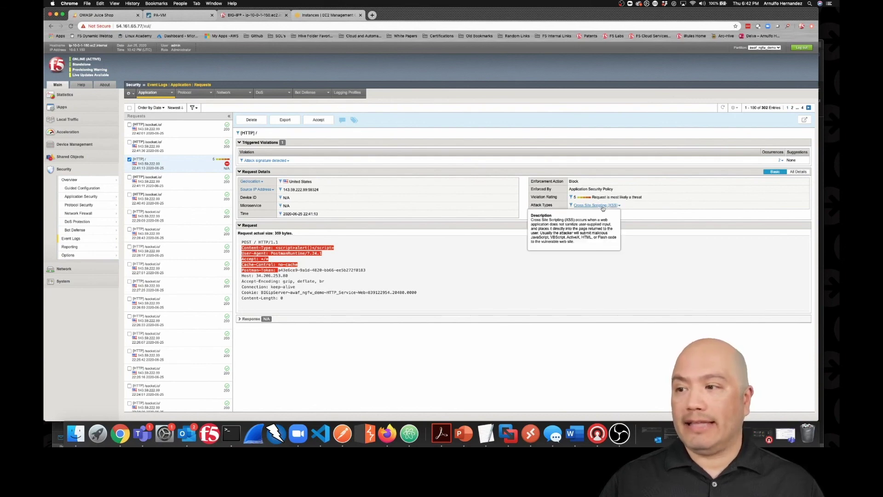